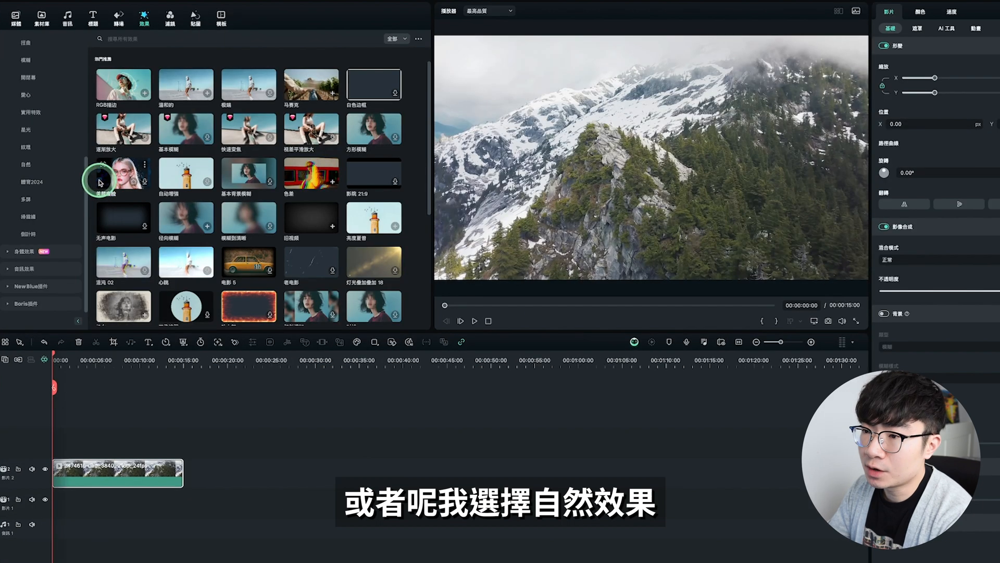
- Add the 冬季雪過濾器覆蓋層 01 snow effect from the 自然 category above the mountain clip at the timeline start and play it
left_click(26, 166)
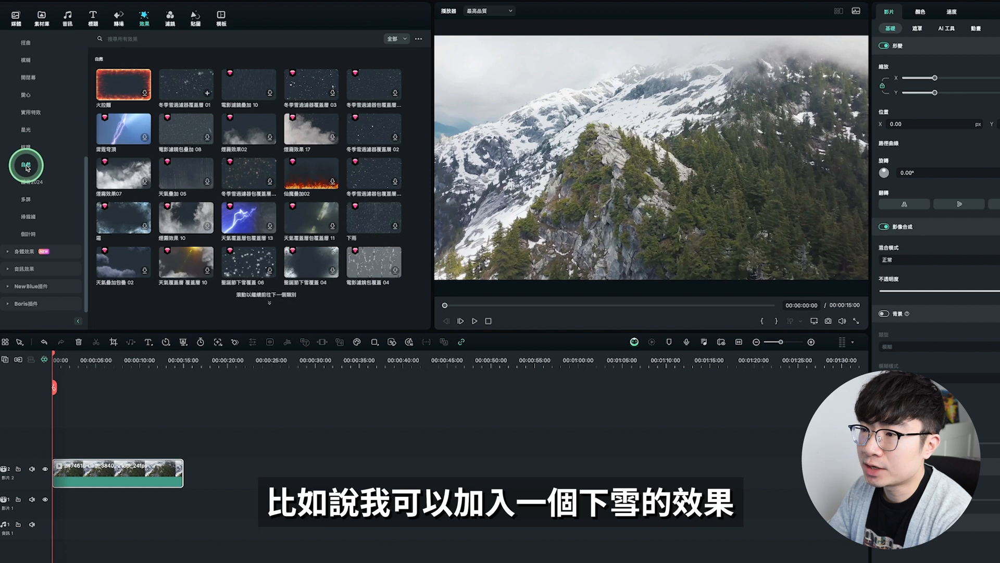
left_click_drag(151, 332, 131, 443)
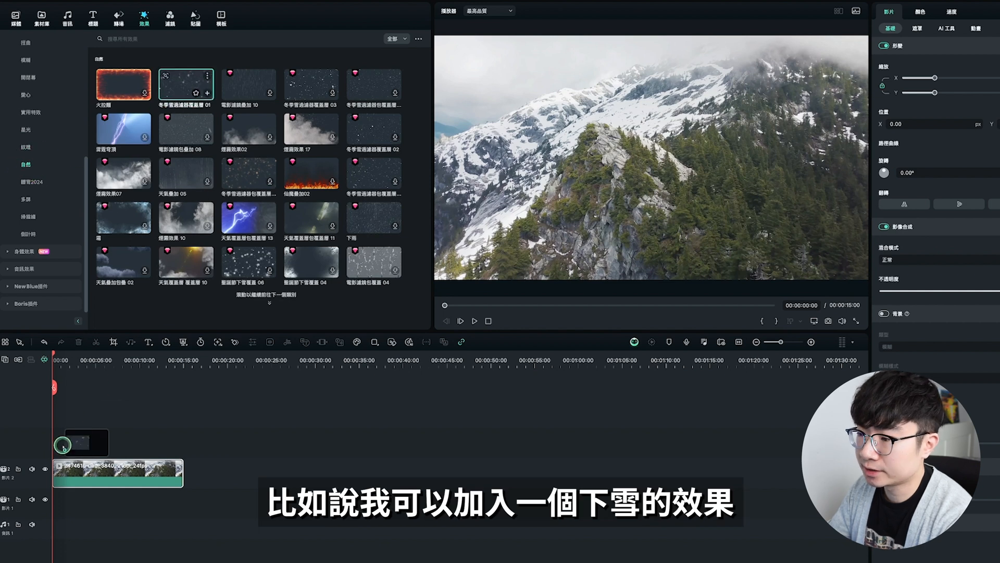
key("space")
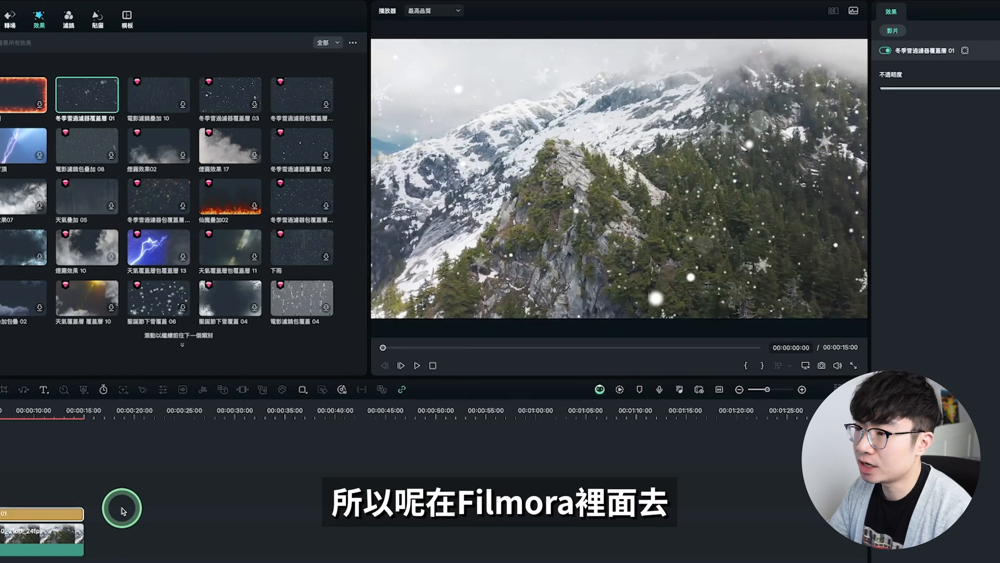
key("space")
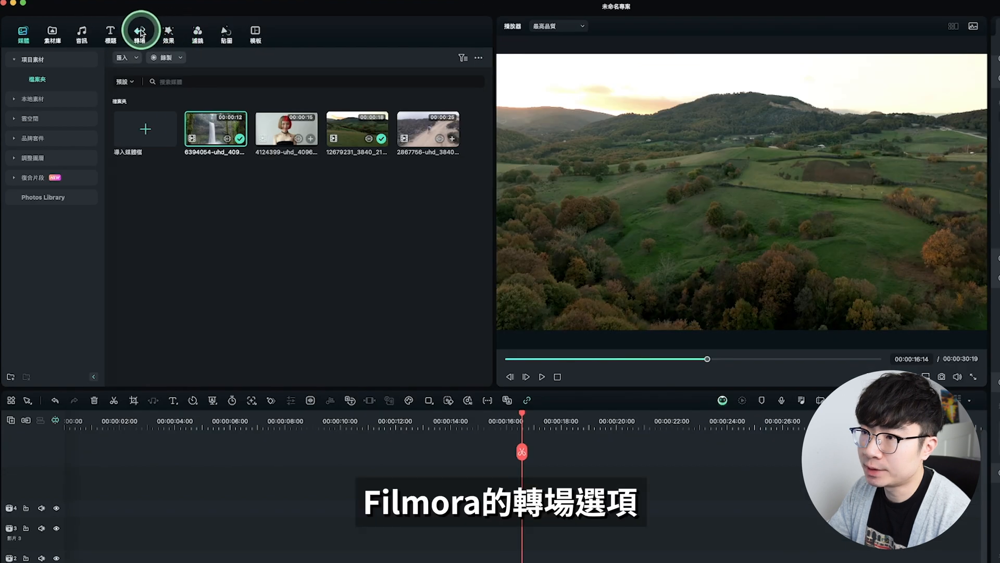
- Apply the 紙張捲頁 transition from the 翻頁 category between the hill clip and the waterfall clip and preview it
left_click(140, 32)
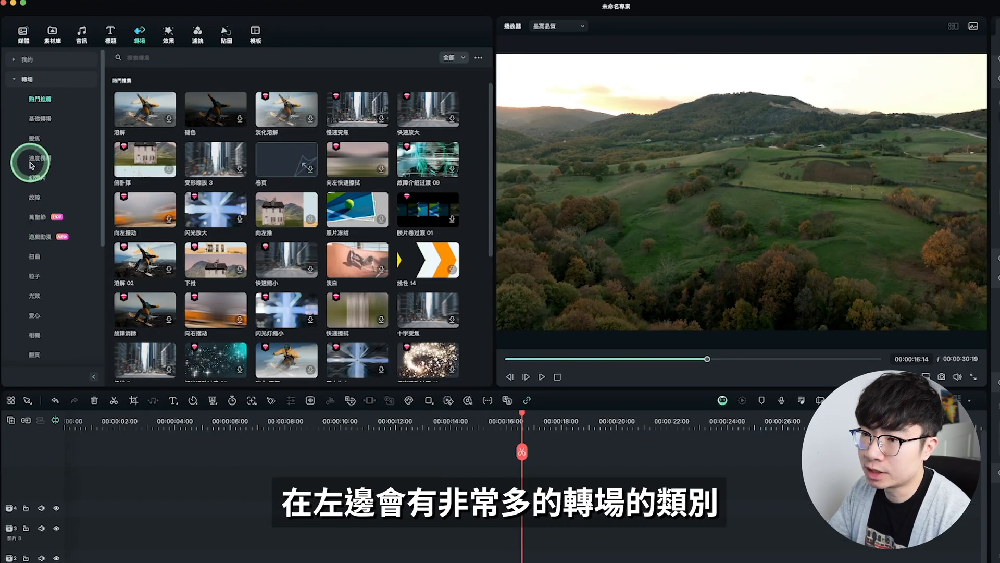
scroll(67, 151, "down", 5)
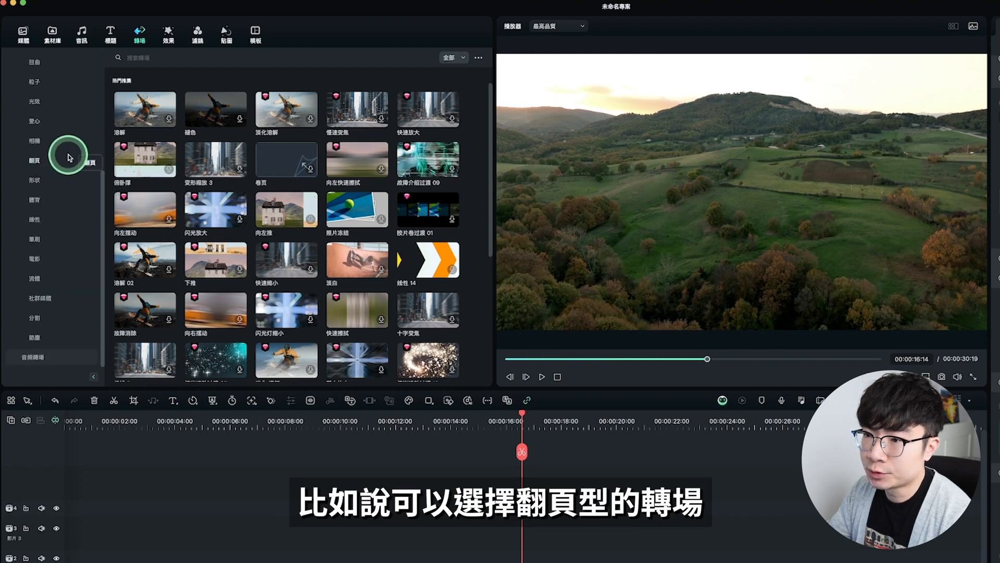
left_click(34, 161)
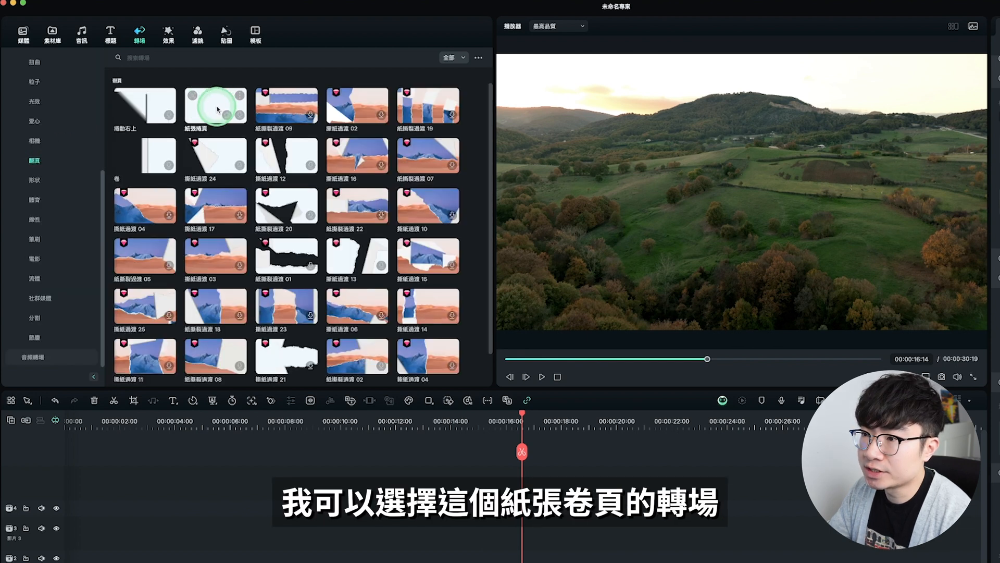
left_click_drag(218, 110, 573, 545)
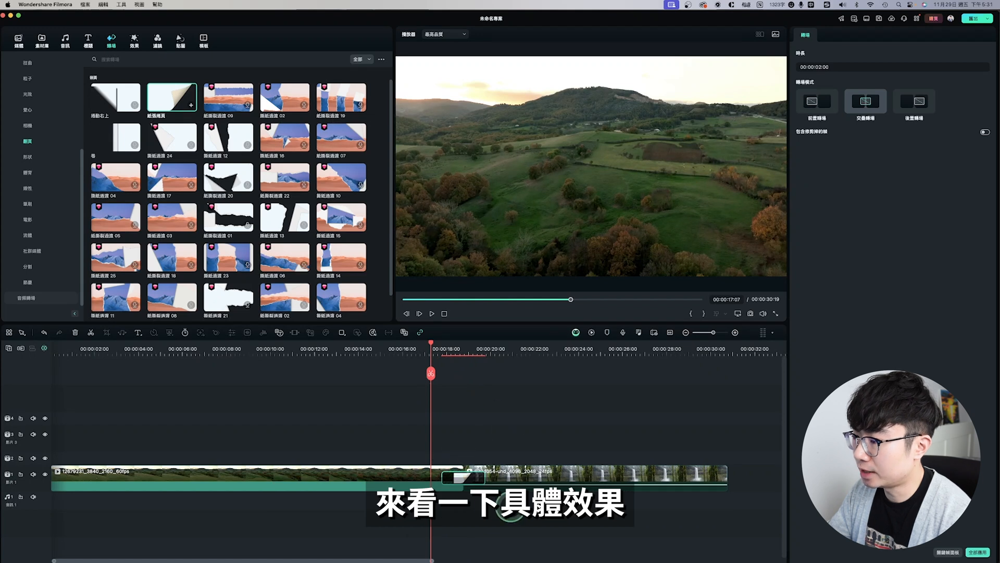
key("space")
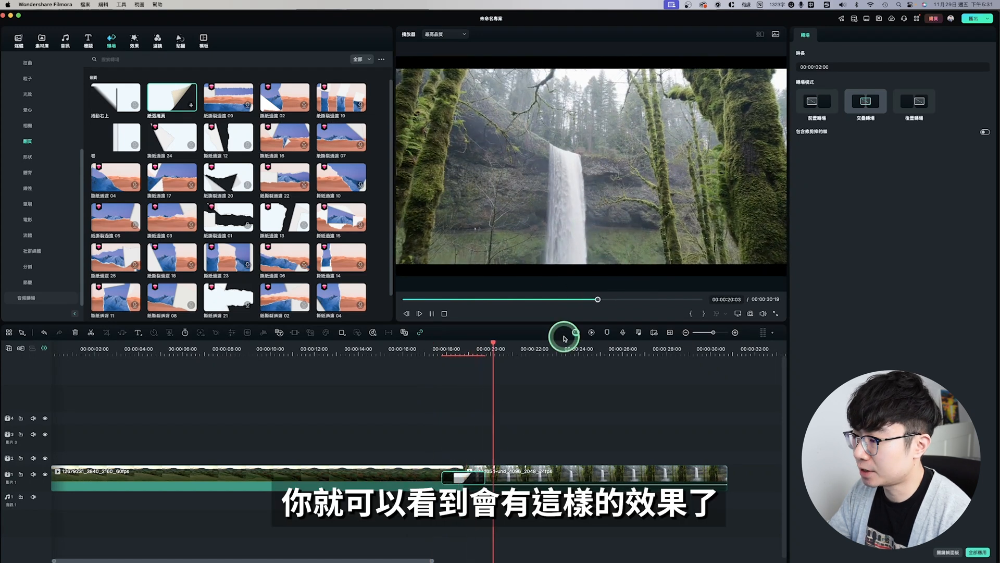
- Replace the transition between the hill and waterfall clips with 旅行日記過渡 05 from the 筆刷 category and preview it
left_click(57, 205)
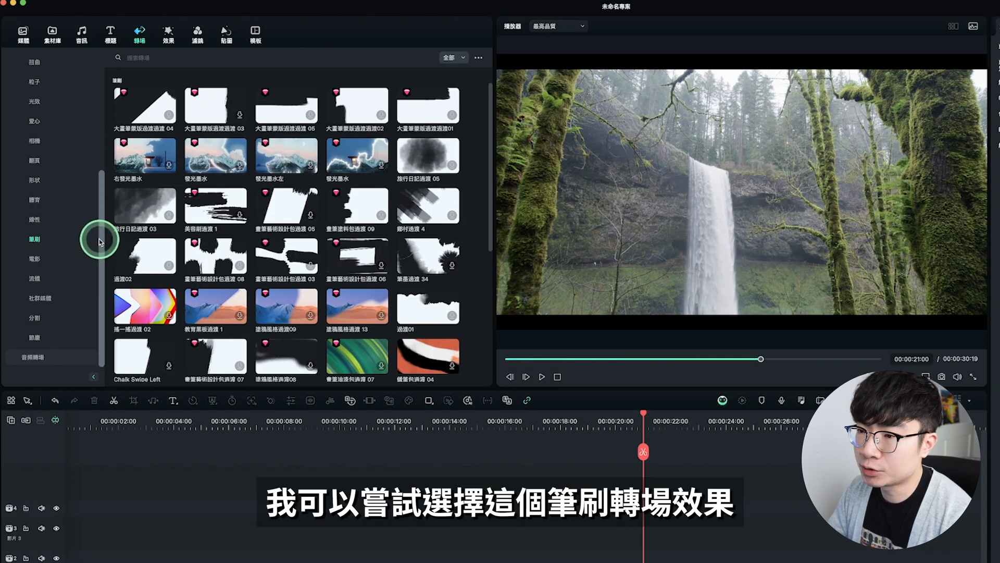
left_click(421, 153)
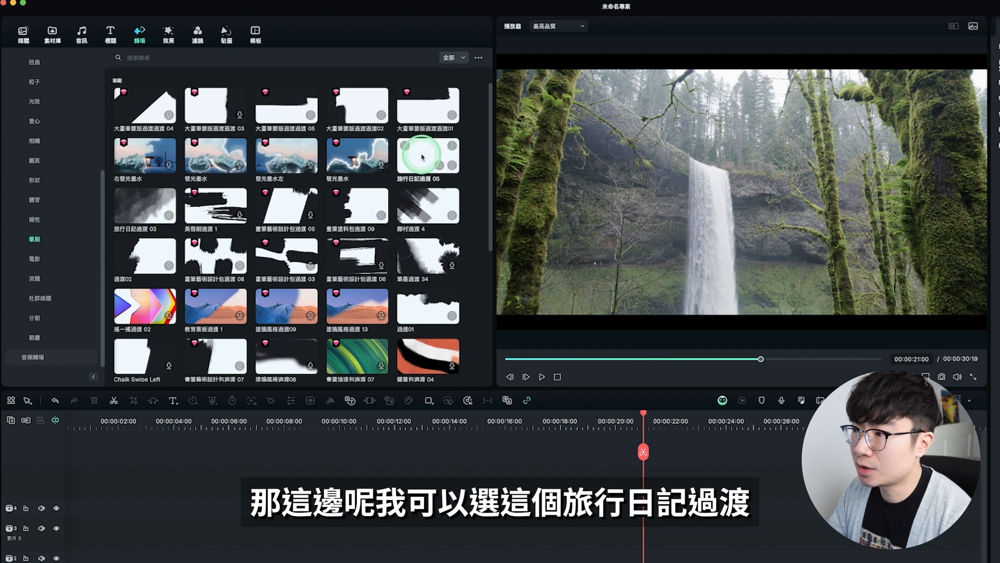
left_click(417, 163)
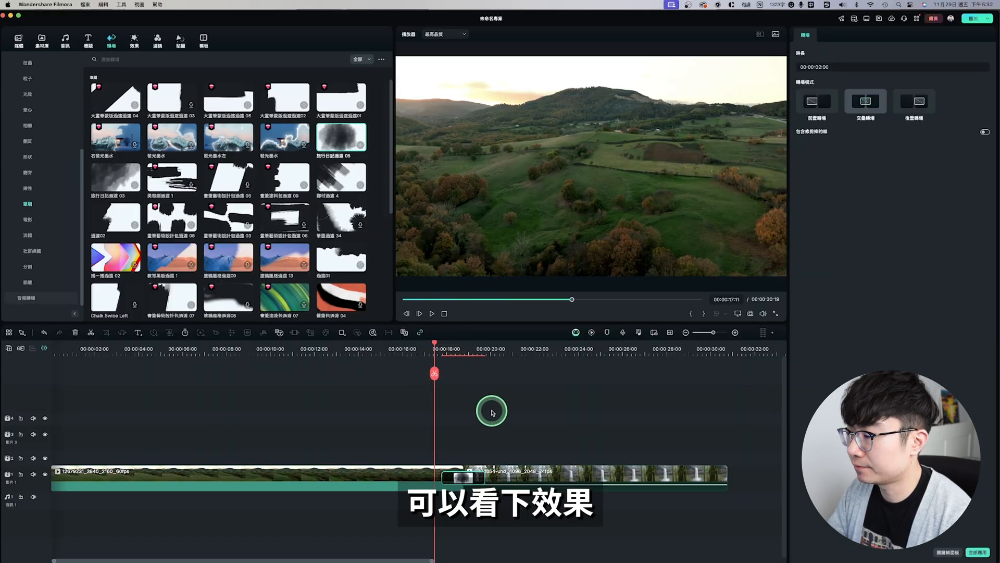
key("space")
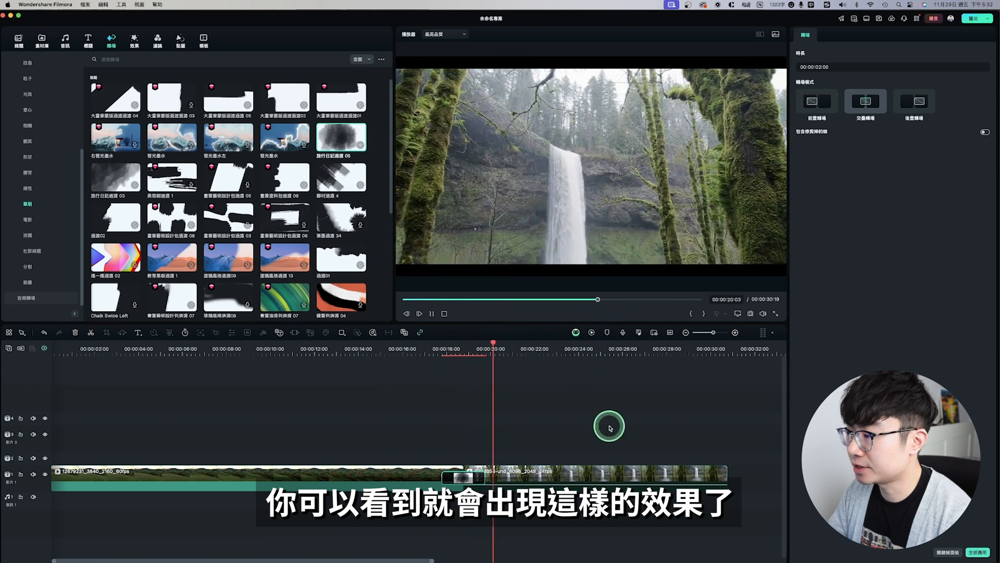
key("space")
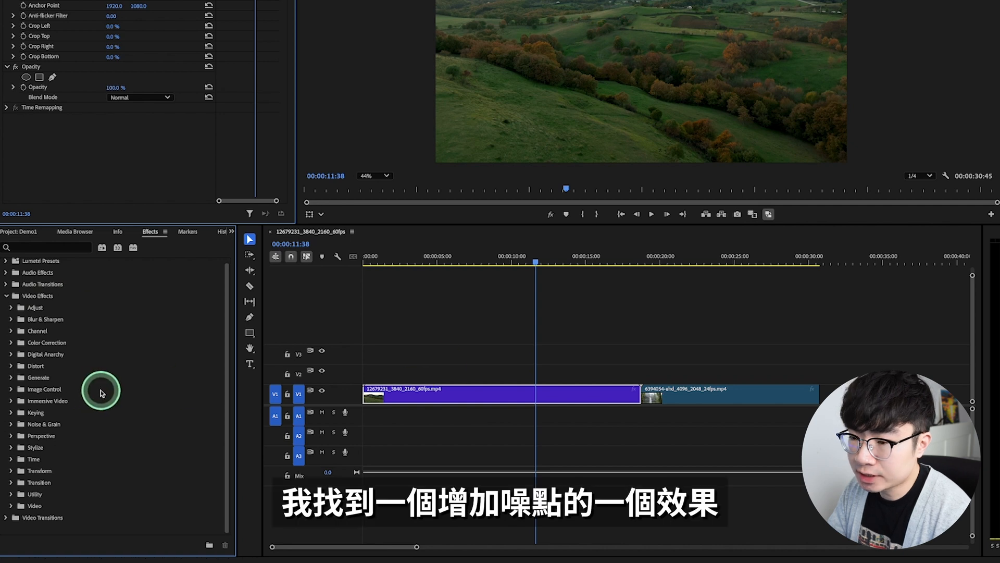
- In Premiere Pro, apply the Noise effect from the Noise & Grain video effects to the first clip on V1
double_click(45, 425)
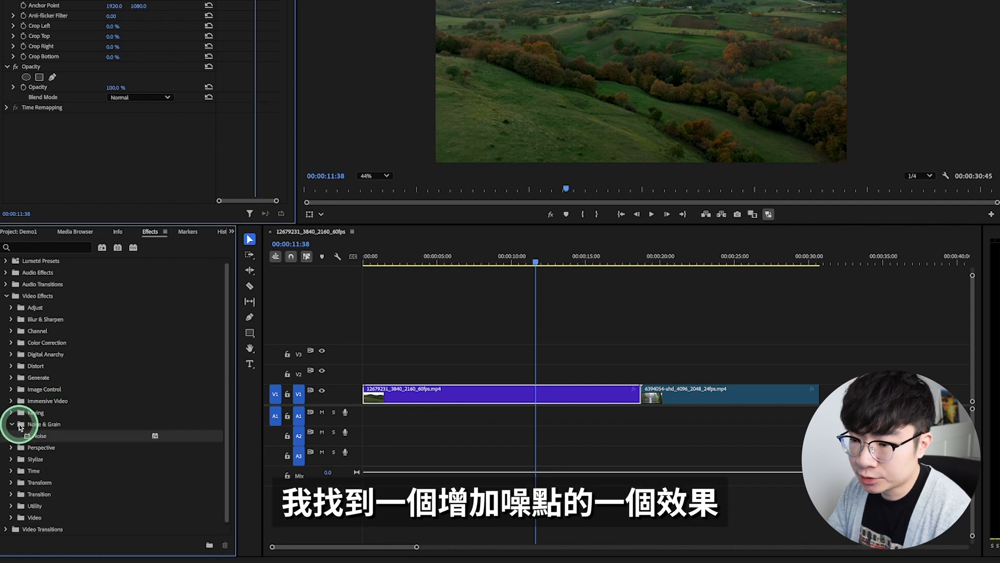
left_click(57, 436)
left_click_drag(52, 437, 588, 375)
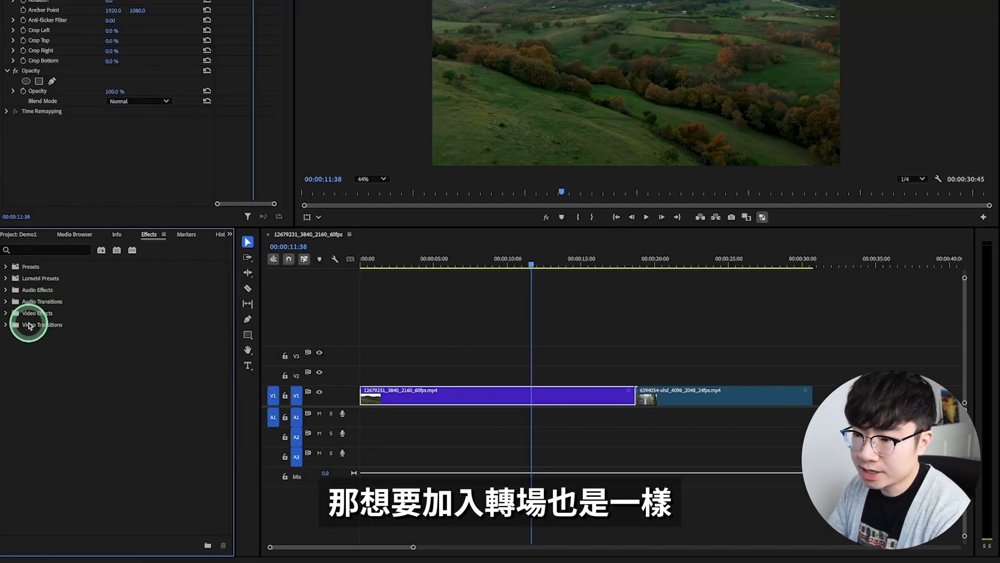
- Place a Cross Dissolve video transition at the cut between the two V1 clips and play it back
left_click(6, 326)
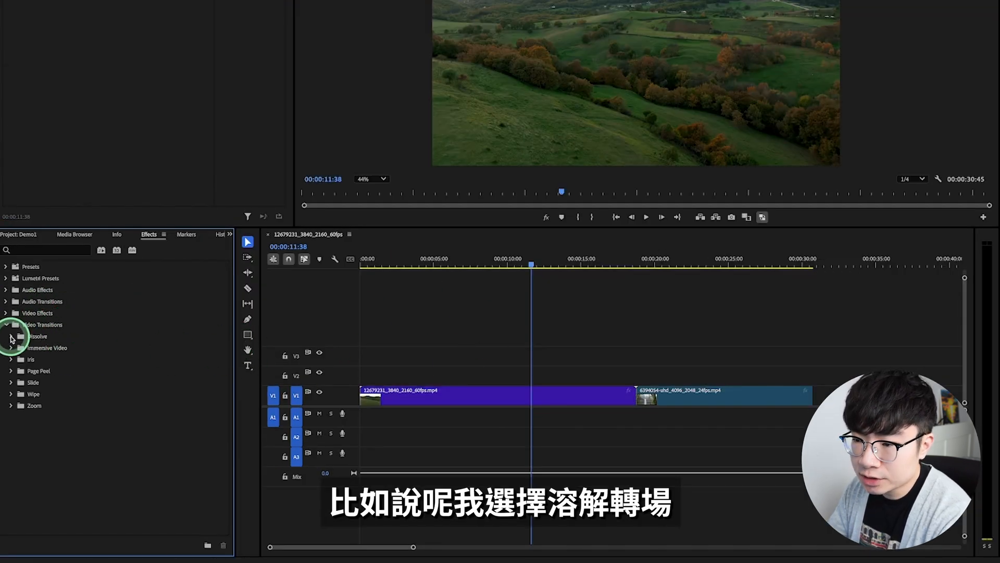
left_click(11, 338)
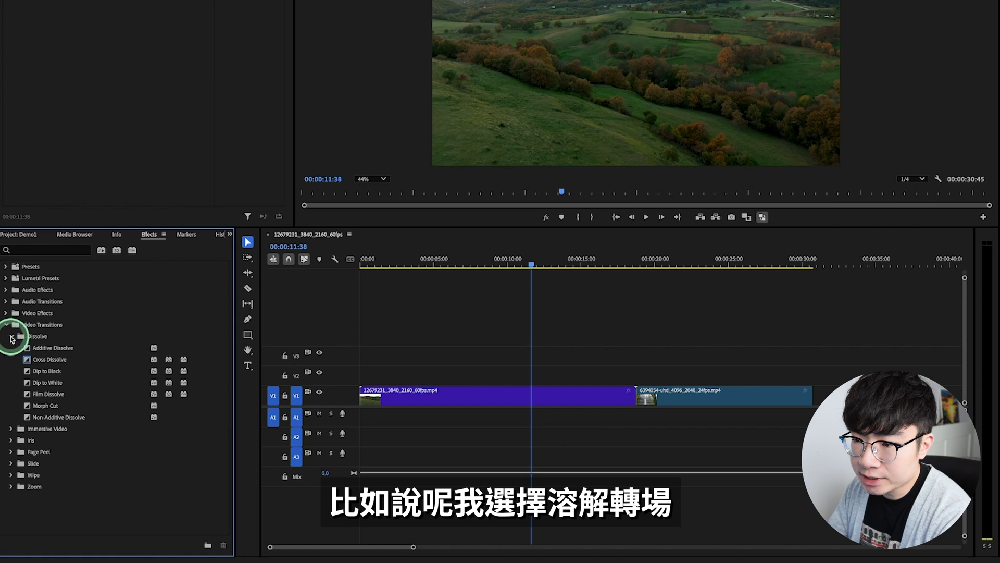
left_click(60, 359)
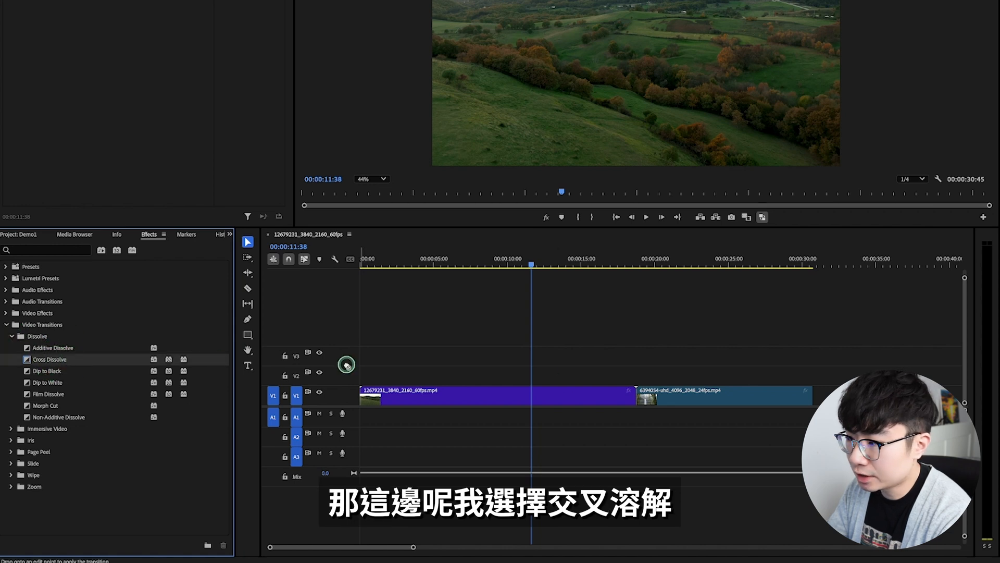
left_click_drag(625, 389, 625, 390)
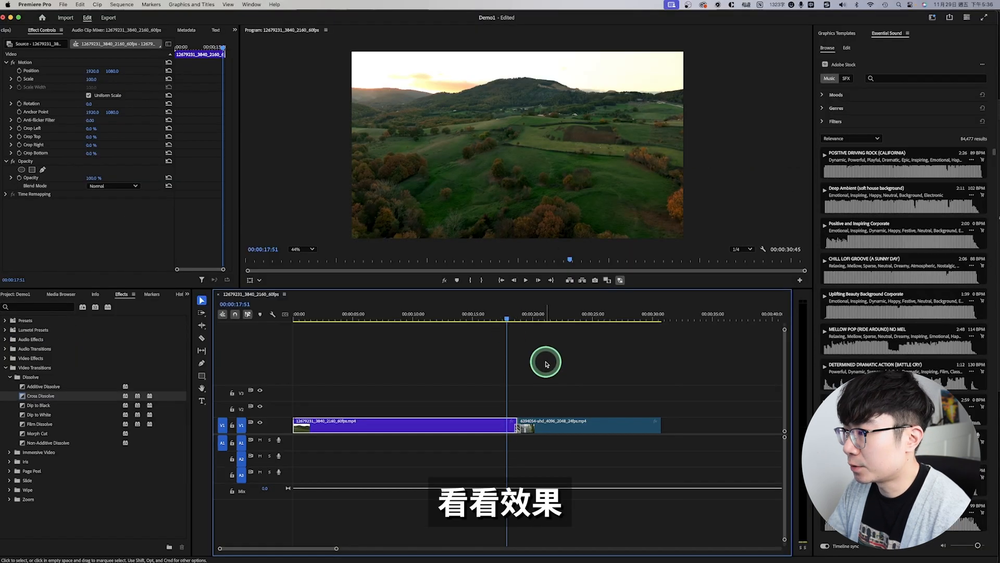
key("space")
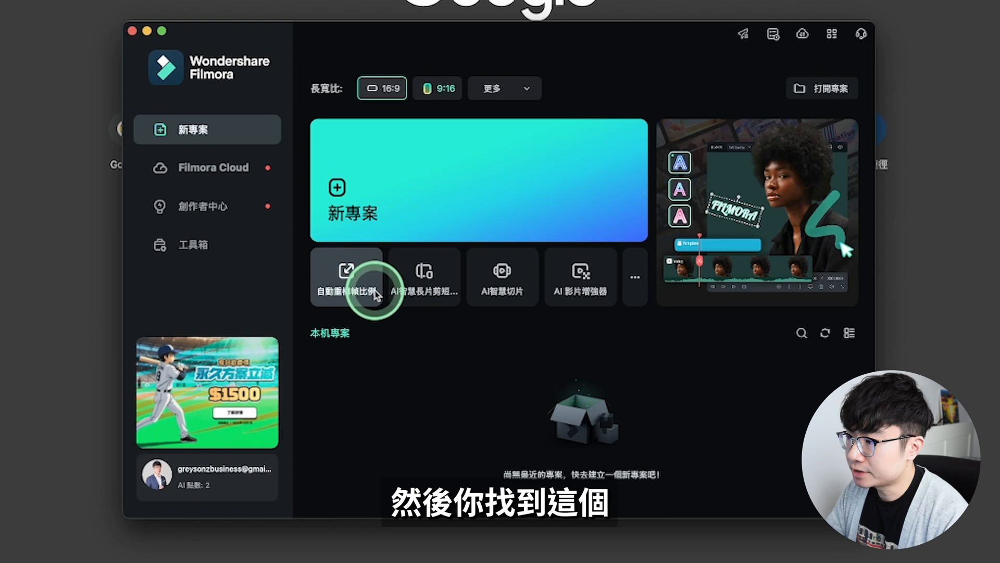
- Switch to Filmora, import 7875576-hd_1920_1080_25fps.mp4 into the auto reframe tool (自動重構幀比例) and choose the 9:16 aspect ratio
mouse_move(376, 294)
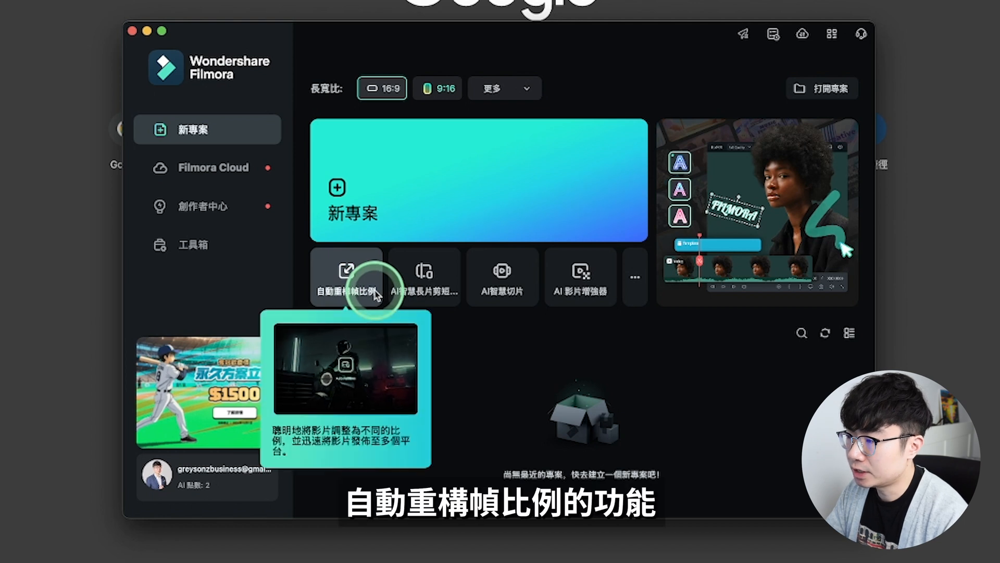
left_click(376, 295)
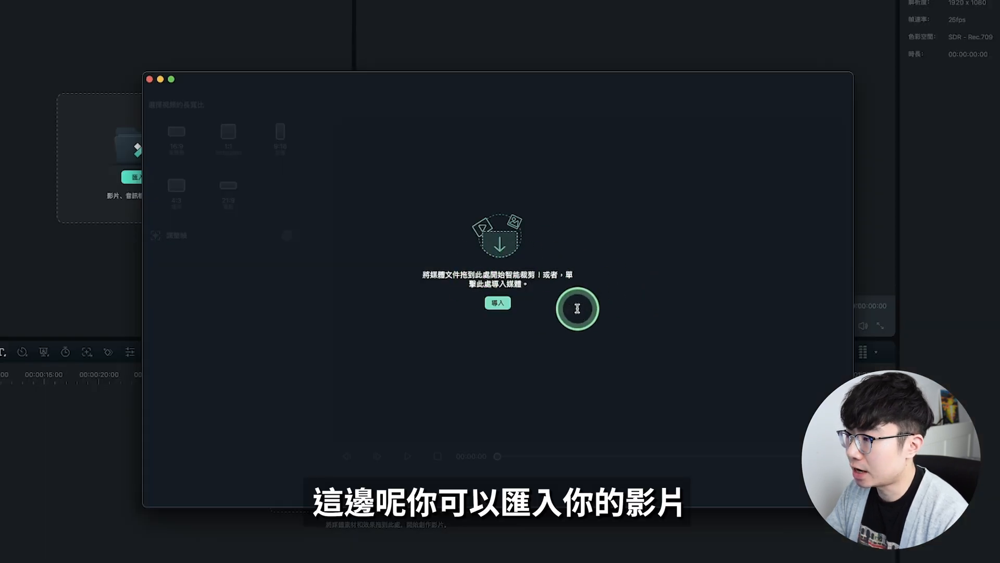
left_click(499, 302)
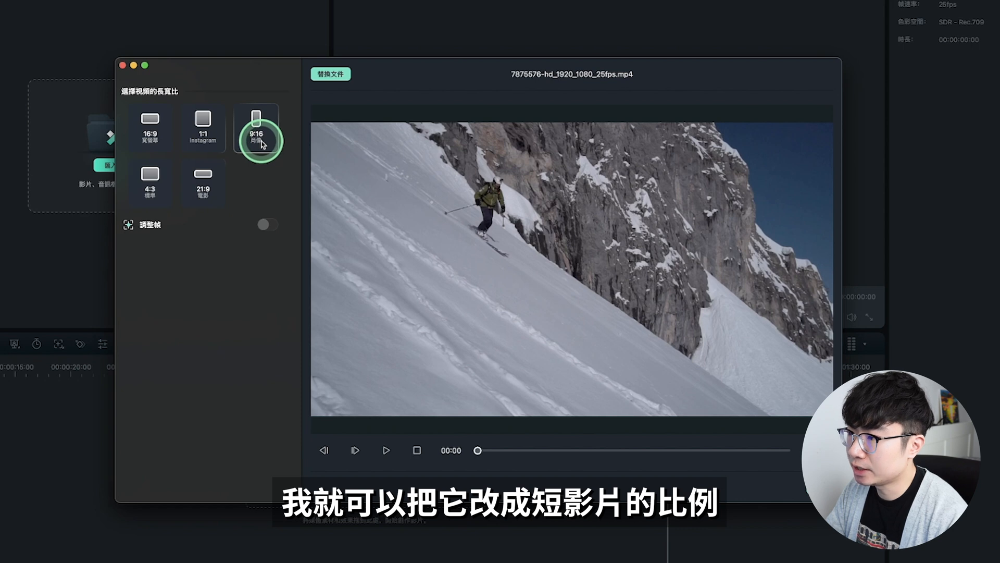
left_click(262, 151)
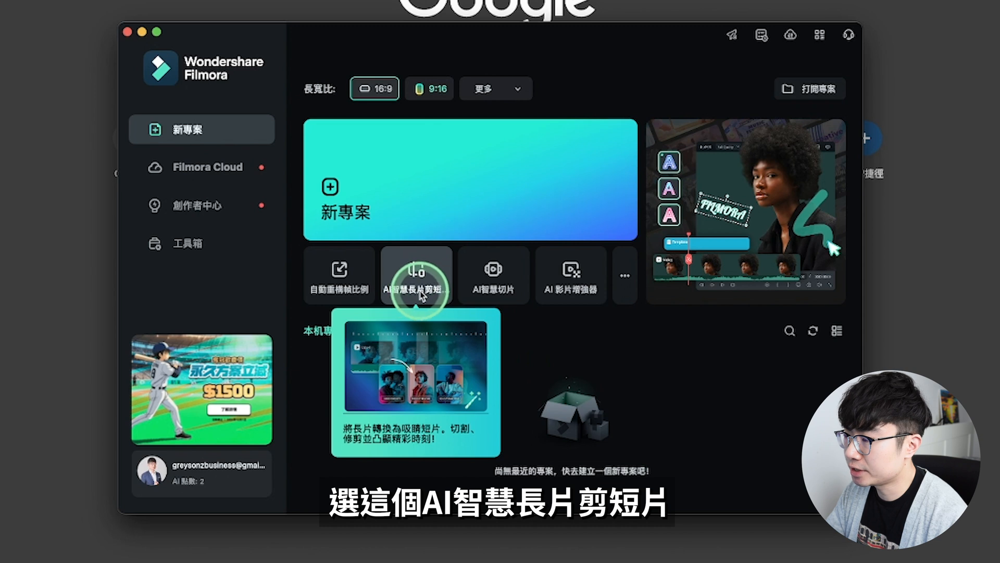
- Open the AI智慧長片剪短片 tool and set the spoken language of canva加页码.mp4 to 中文 (臺灣)
left_click(437, 281)
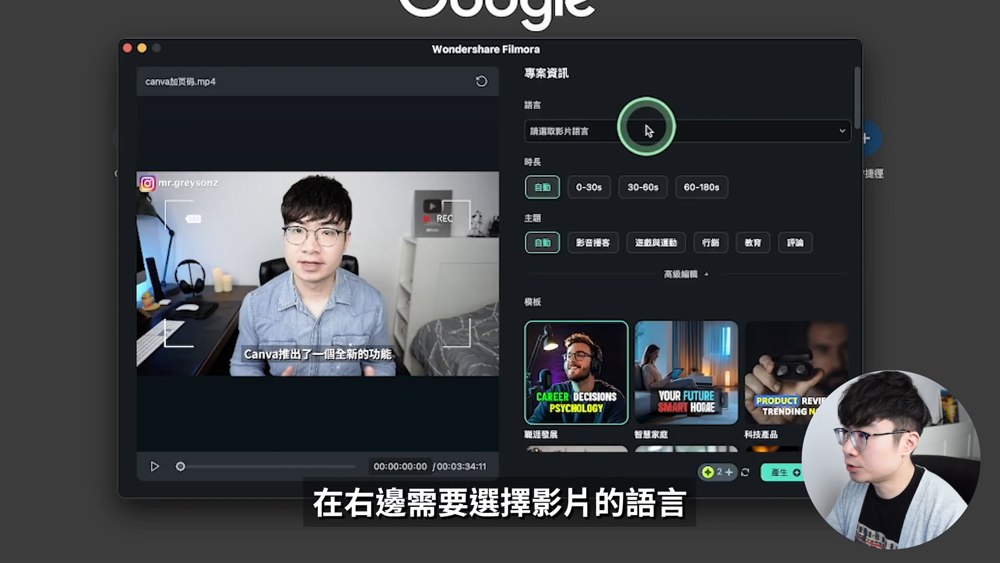
left_click(684, 138)
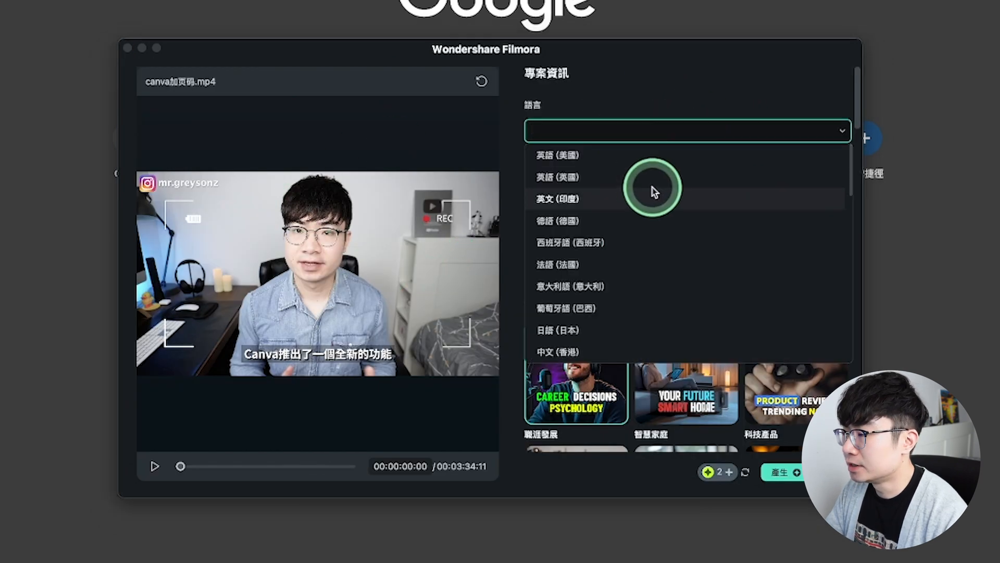
scroll(658, 247, "down", 2)
scroll(657, 247, "down", 3)
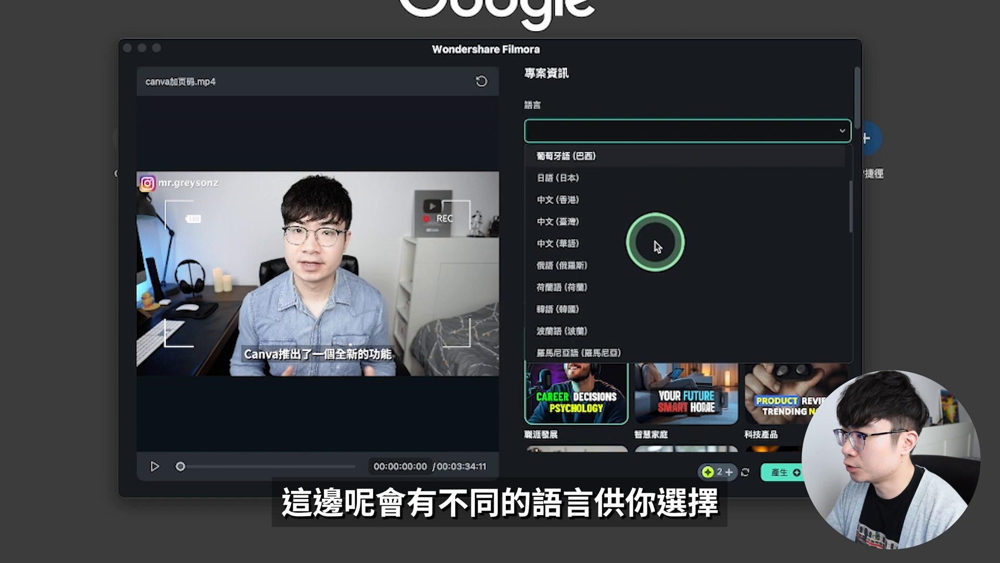
left_click(634, 219)
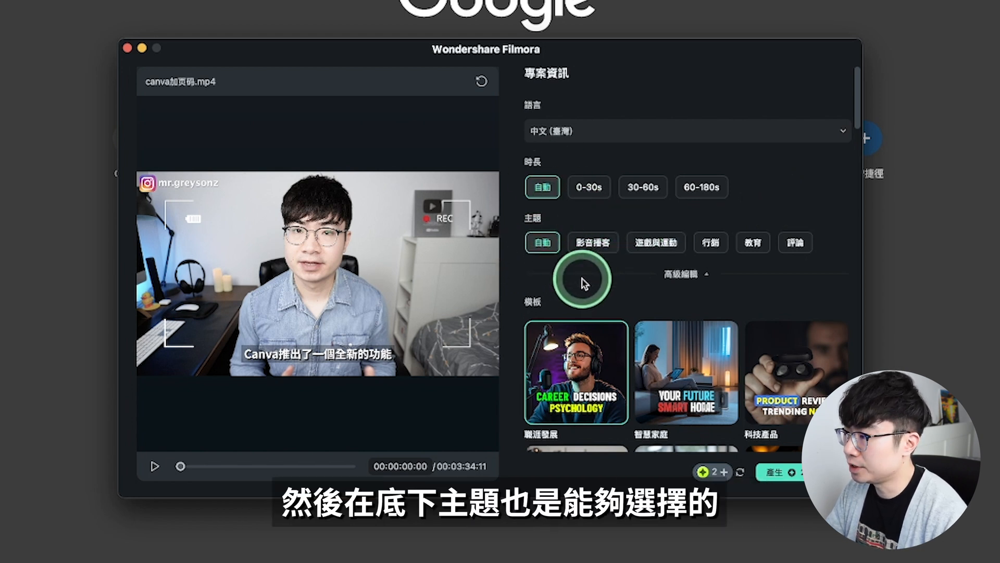
- Browse the theme options and short-video templates offered for canva加页码.mp4
scroll(747, 297, "down", 5)
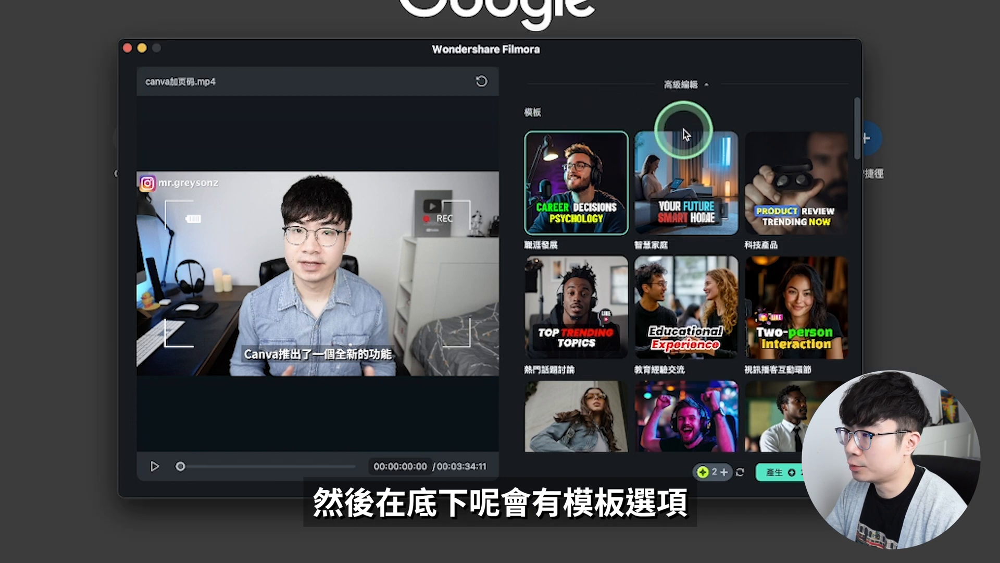
mouse_move(799, 168)
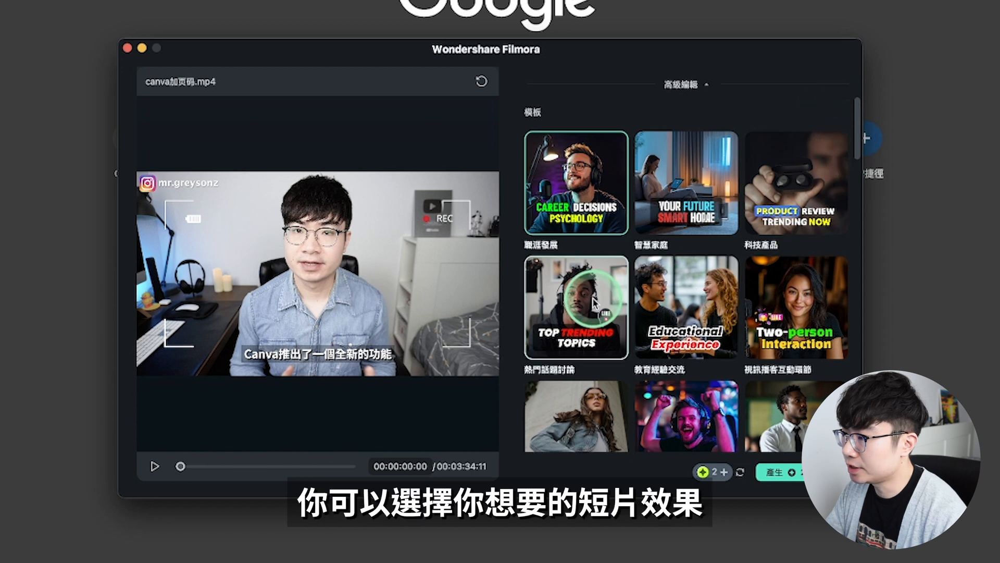
scroll(713, 299, "down", 10)
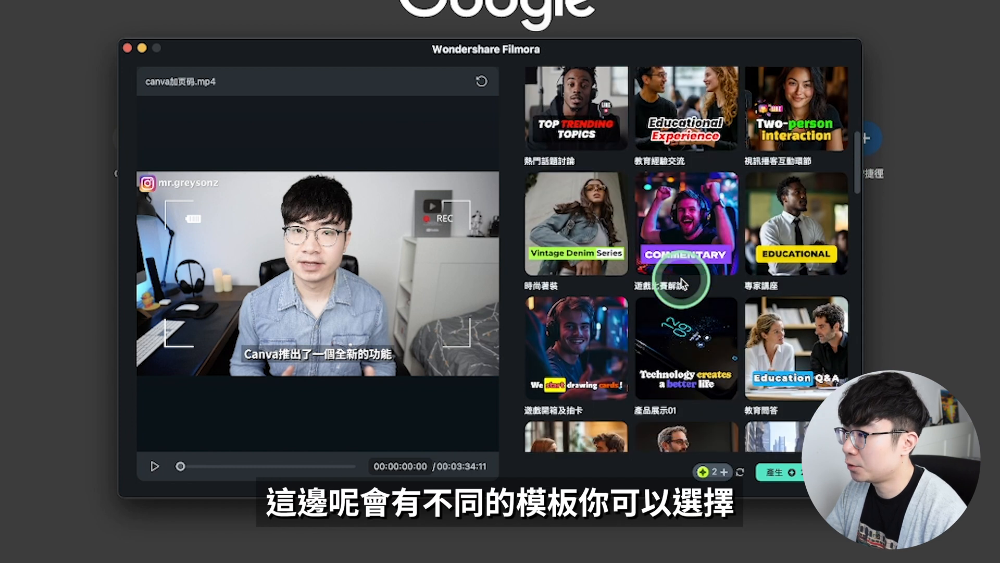
scroll(682, 284, "down", 8)
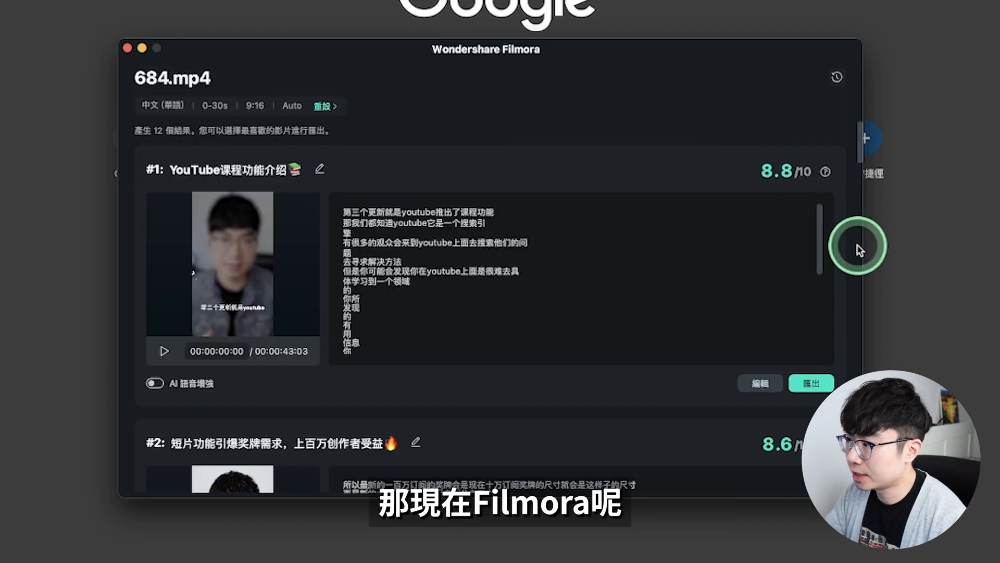
- Review the list of short clips generated from 684.mp4
scroll(859, 244, "down", 5)
scroll(858, 250, "down", 10)
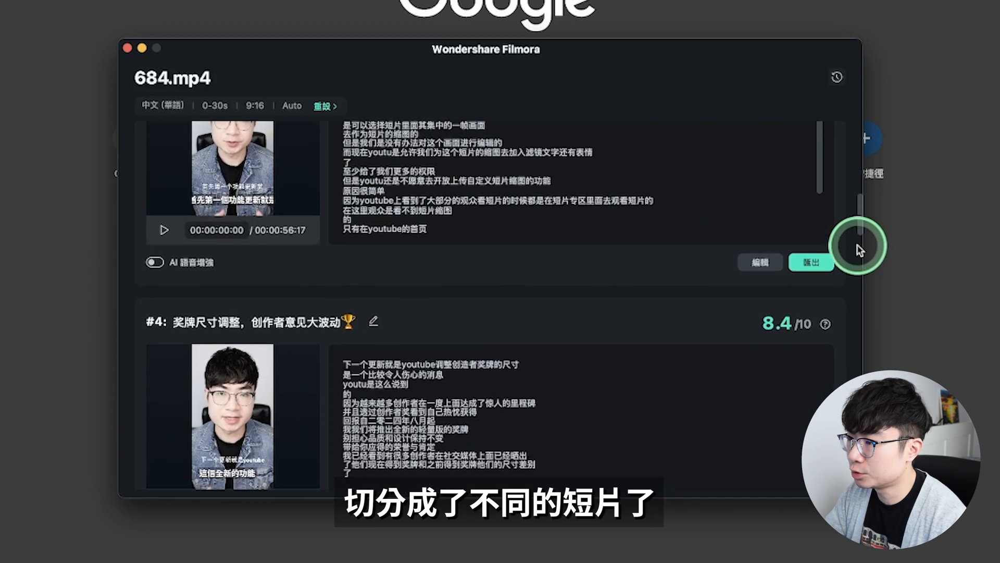
scroll(859, 250, "down", 12)
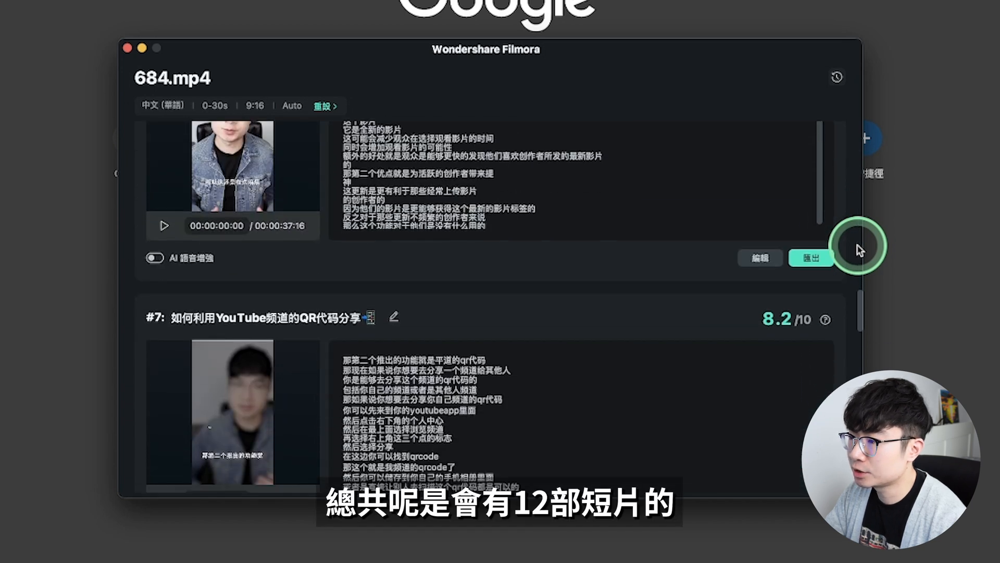
- Find generated short #10 about the YouTube partner program appeal process and preview its opening seconds
scroll(858, 249, "down", 15)
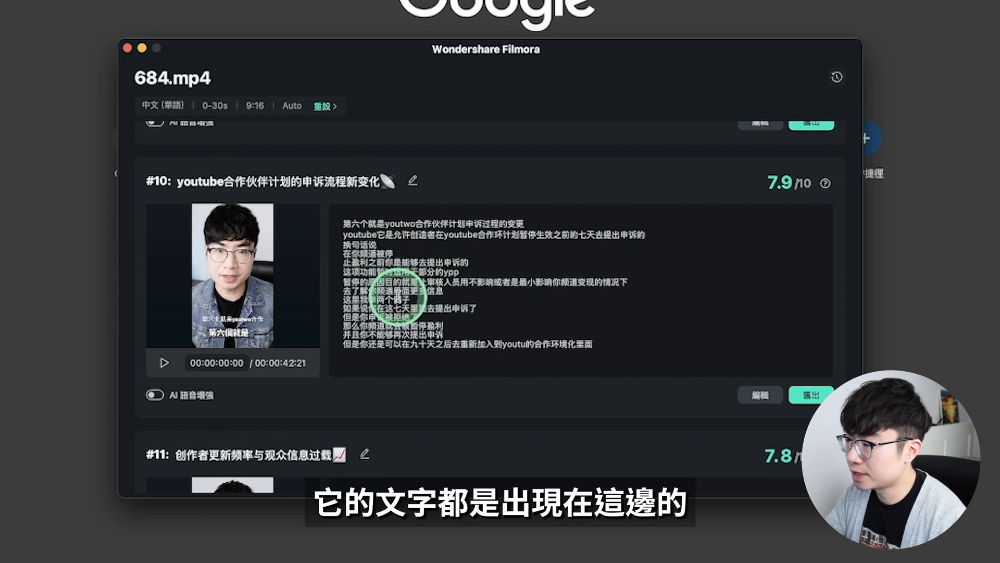
left_click(164, 365)
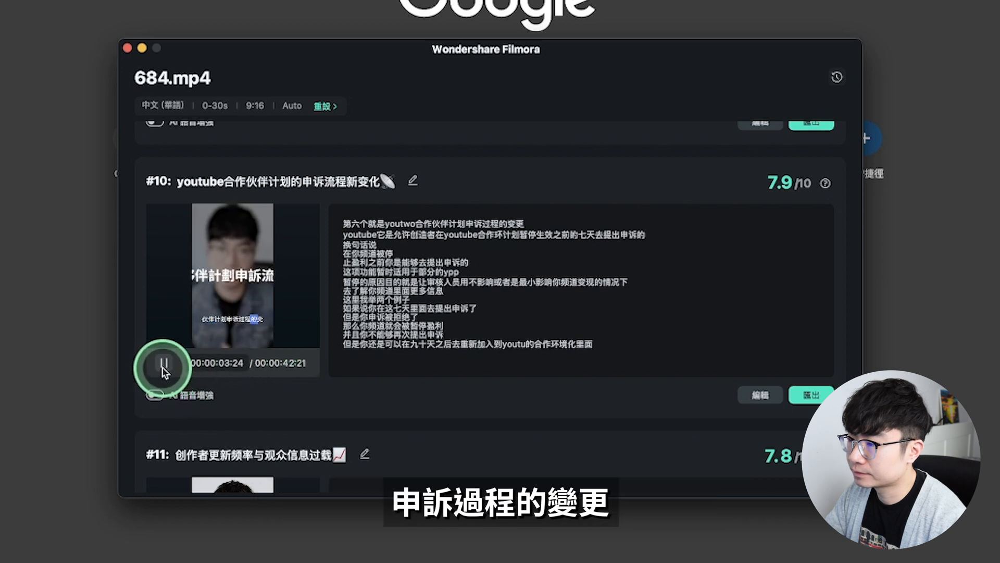
left_click(164, 365)
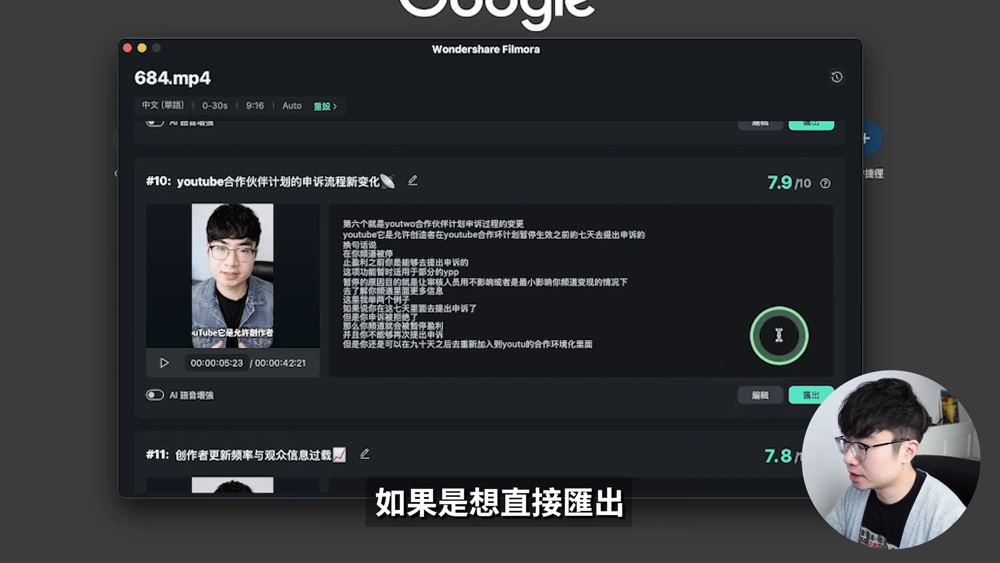
- Open short #10 for editing, select its opening subtitle lines in the script and show their basic (基礎) subtitle settings
left_click(760, 395)
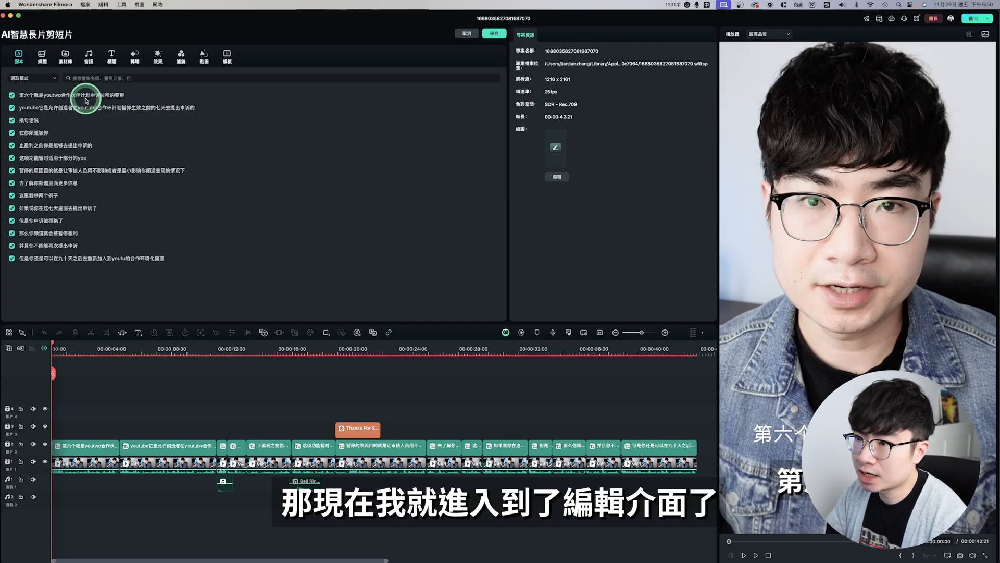
left_click(86, 100)
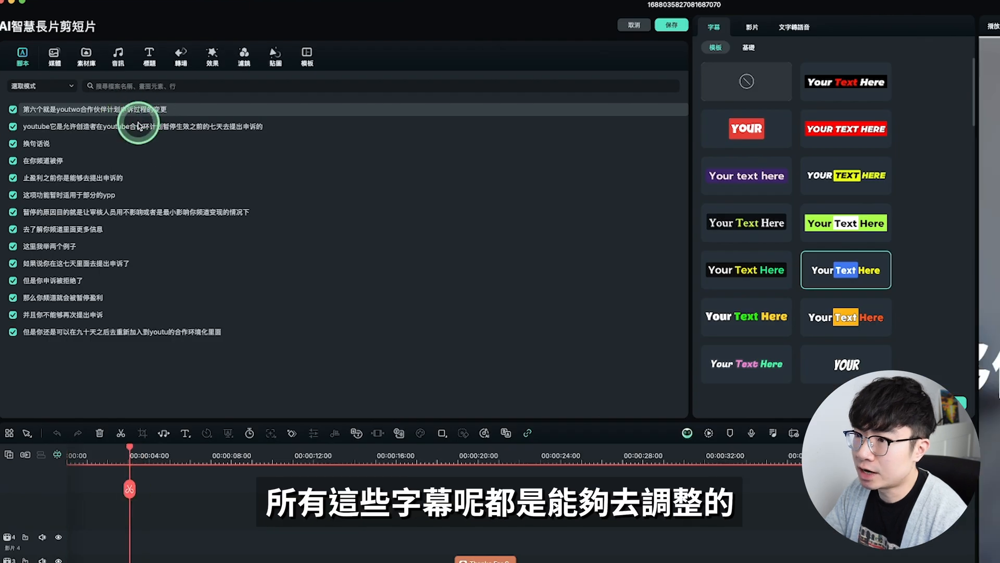
left_click(140, 125)
left_click(749, 47)
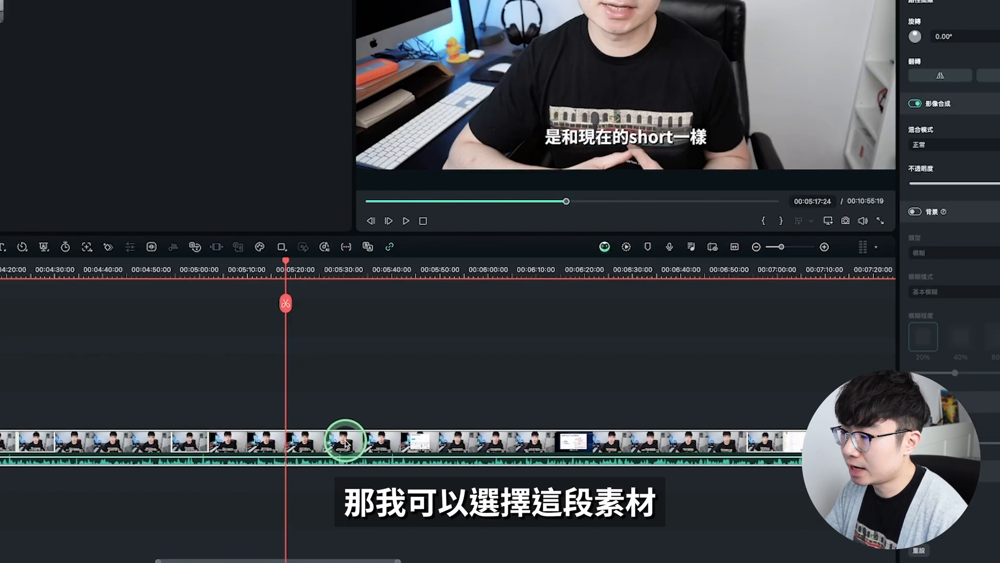
- Open AI 翻譯 for the timeline clip, choose 翻譯語音和字幕 as the translation type and browse the target languages, keeping 英語 (美國)
right_click(345, 443)
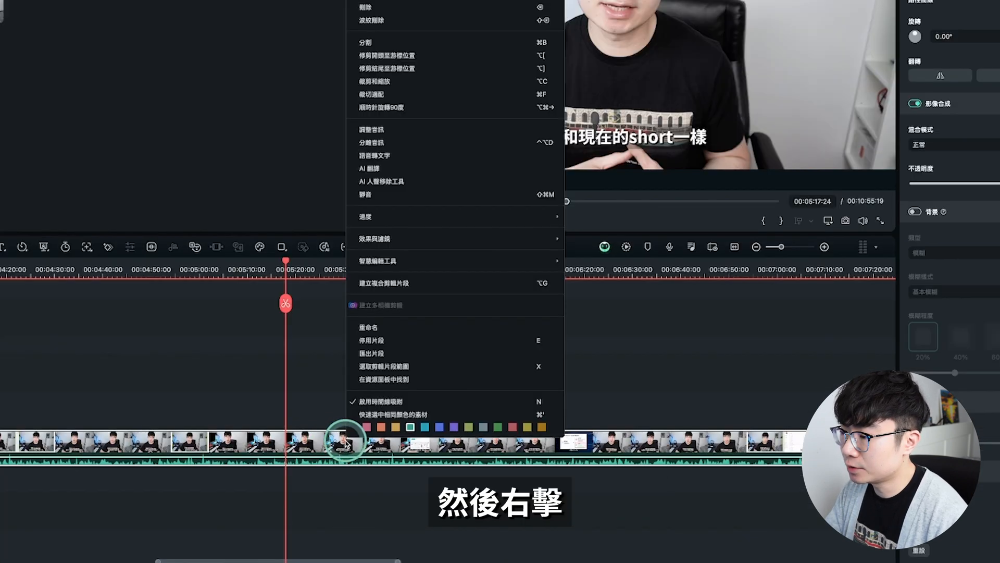
left_click(405, 169)
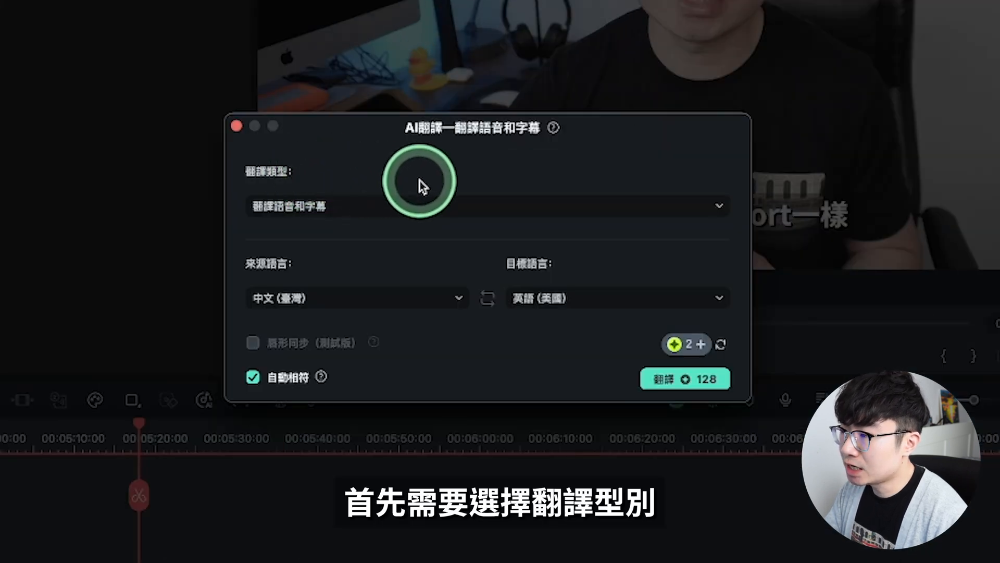
left_click(421, 205)
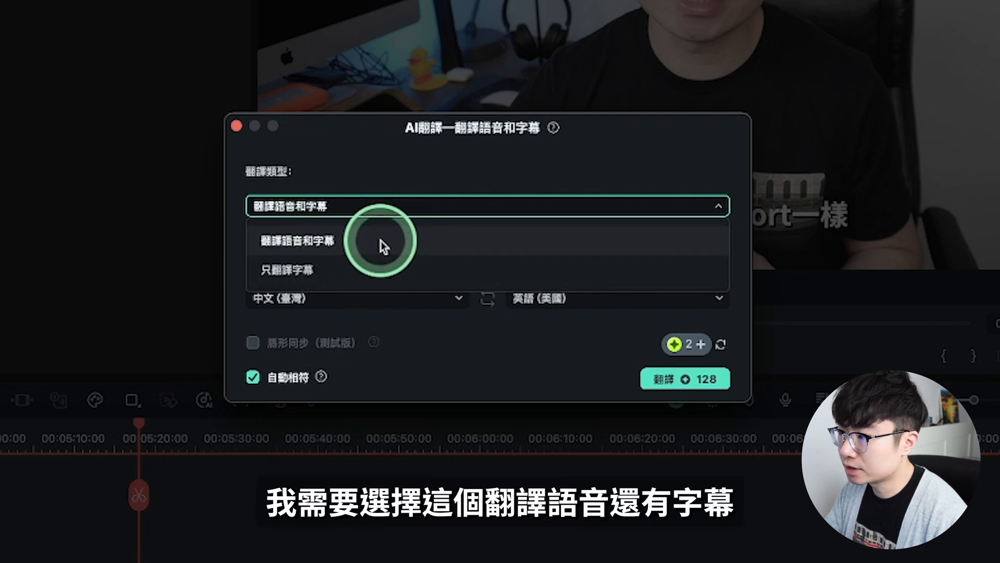
left_click(402, 243)
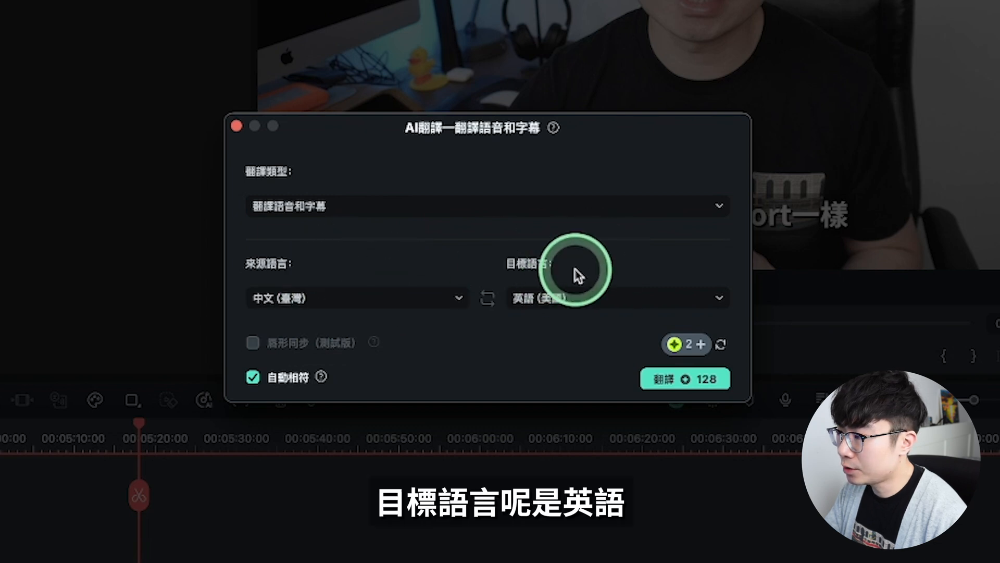
left_click(632, 300)
scroll(661, 380, "down", 5)
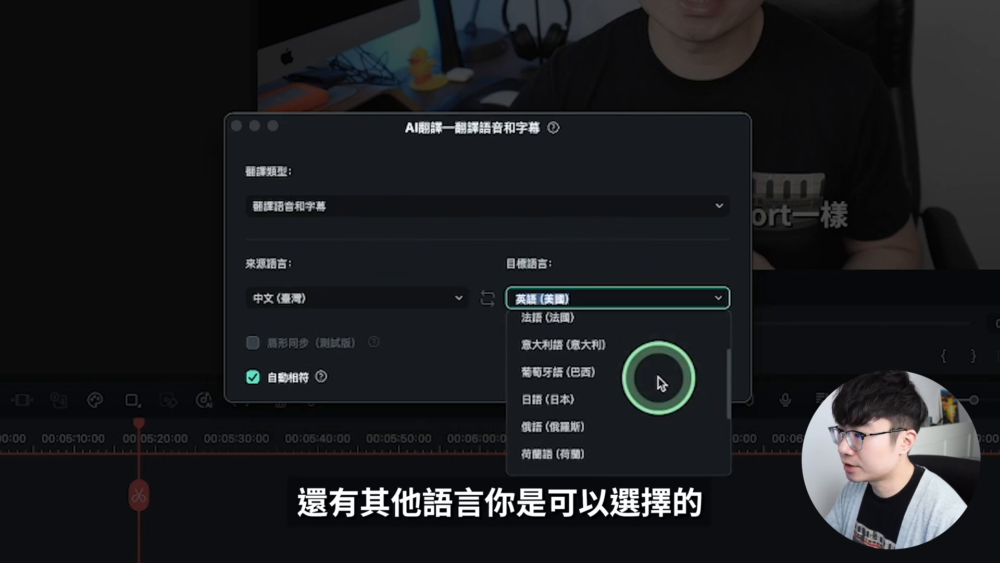
scroll(659, 377, "down", 2)
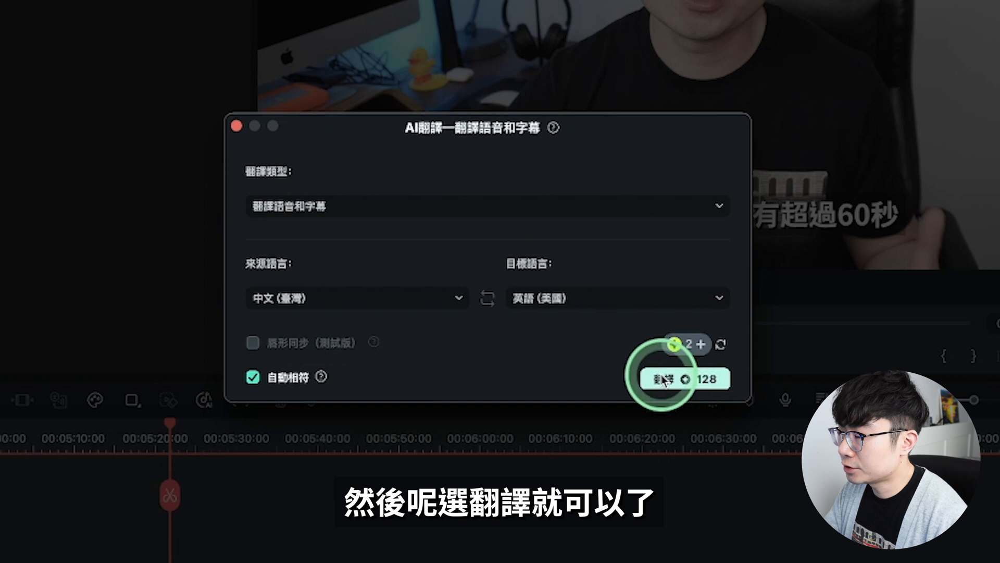